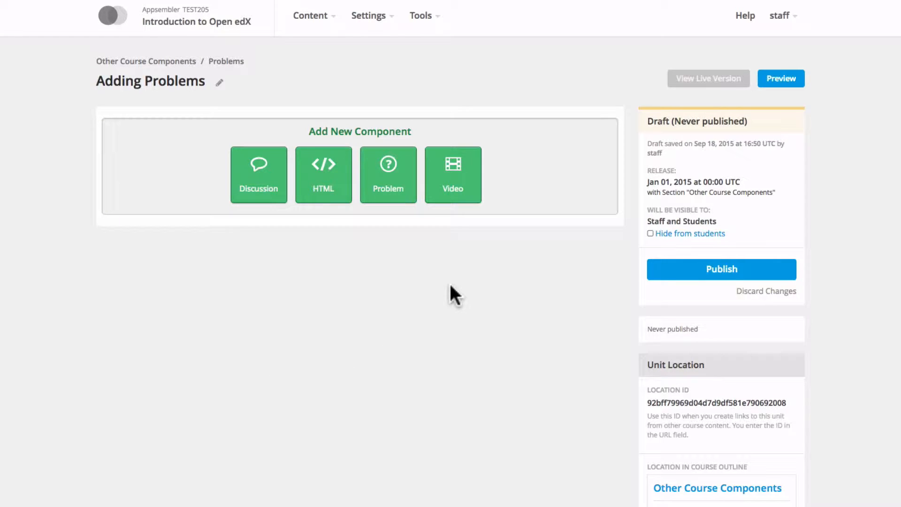
Browse the common, hints-and-feedback and advanced problem types, and add a Checkboxes problem to the unit
click(397, 195)
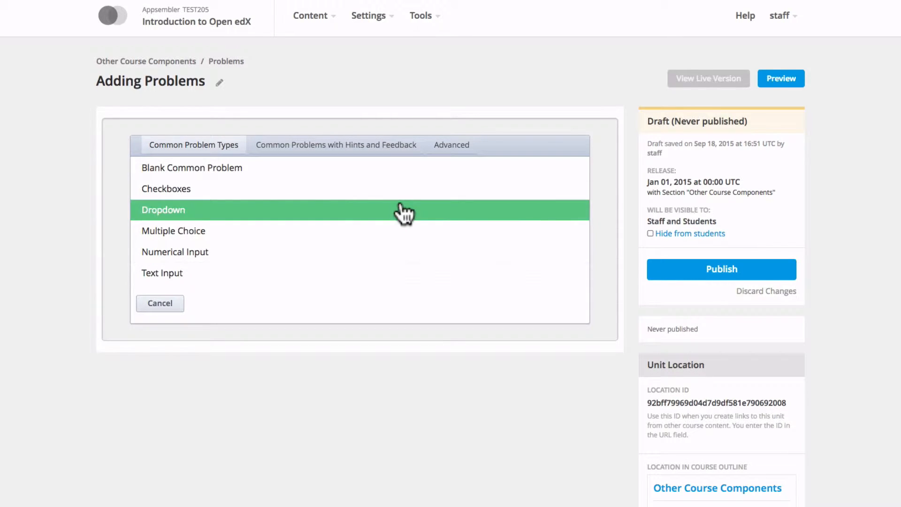
click(384, 152)
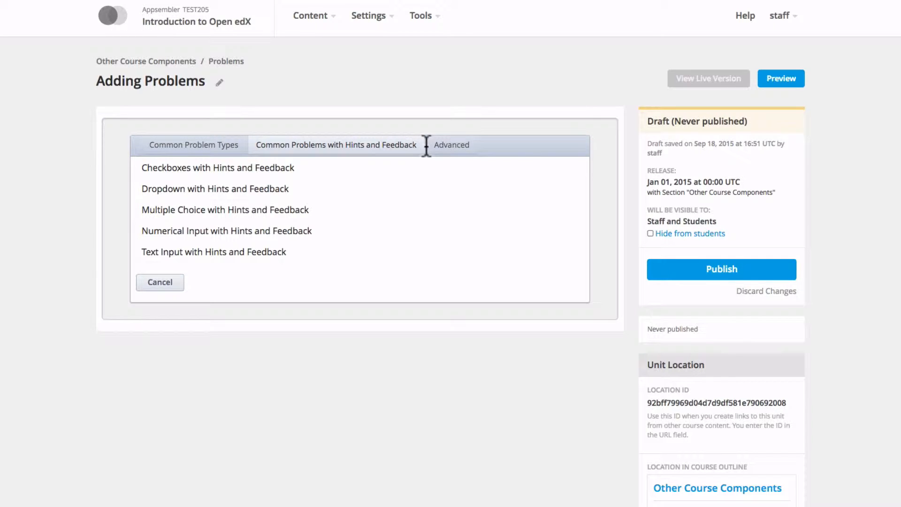
click(455, 149)
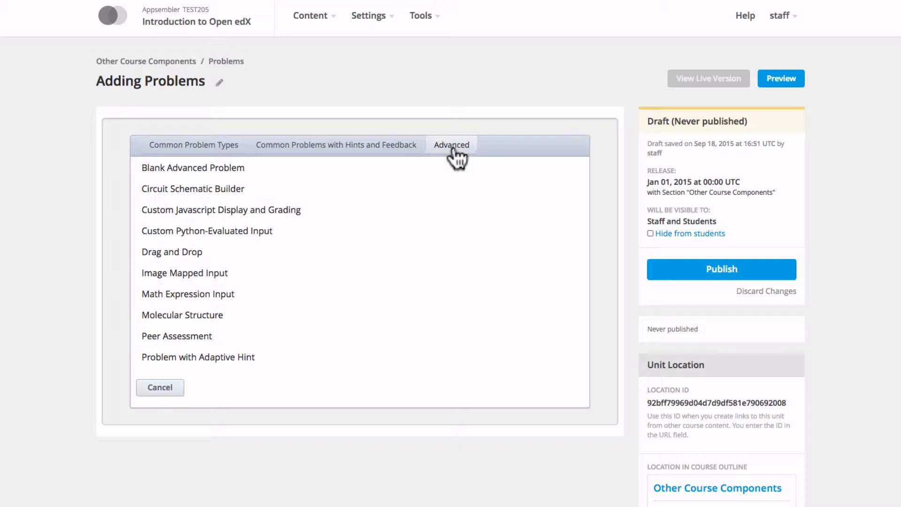
click(235, 148)
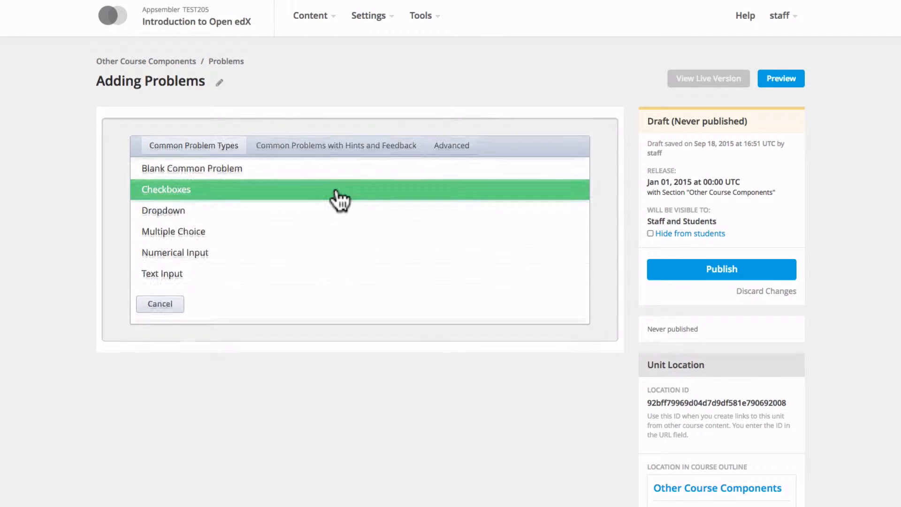
click(336, 191)
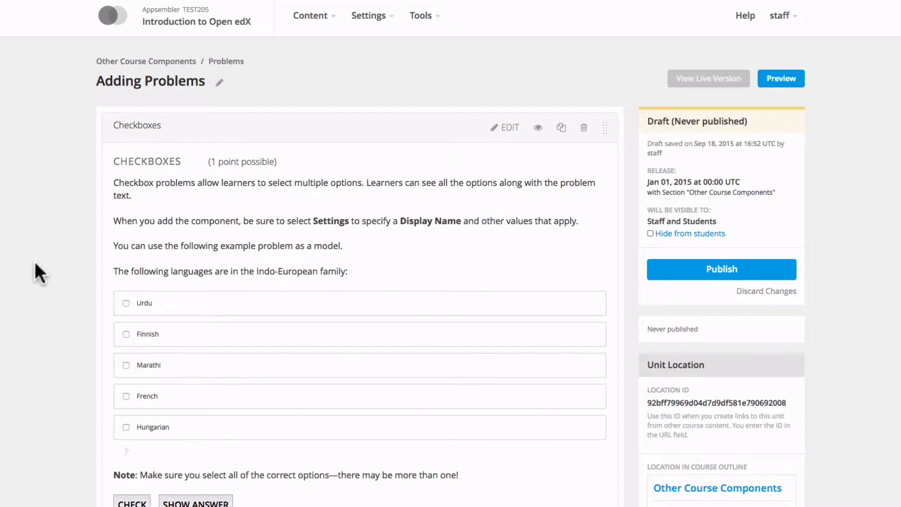
Answer the sample Checkboxes problem with Urdu and Finnish, check it and show the correct answer
scroll(30, 263, down, 1)
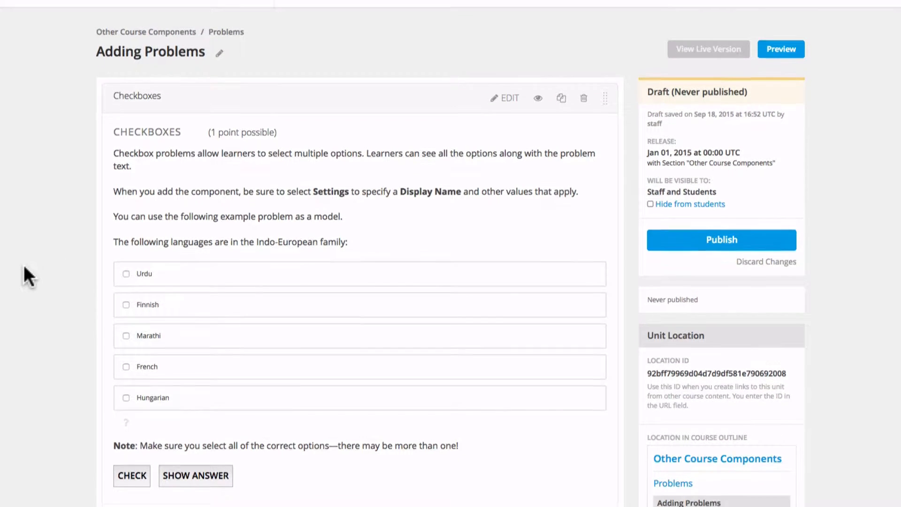
scroll(24, 270, down, 1)
scroll(232, 249, down, 1)
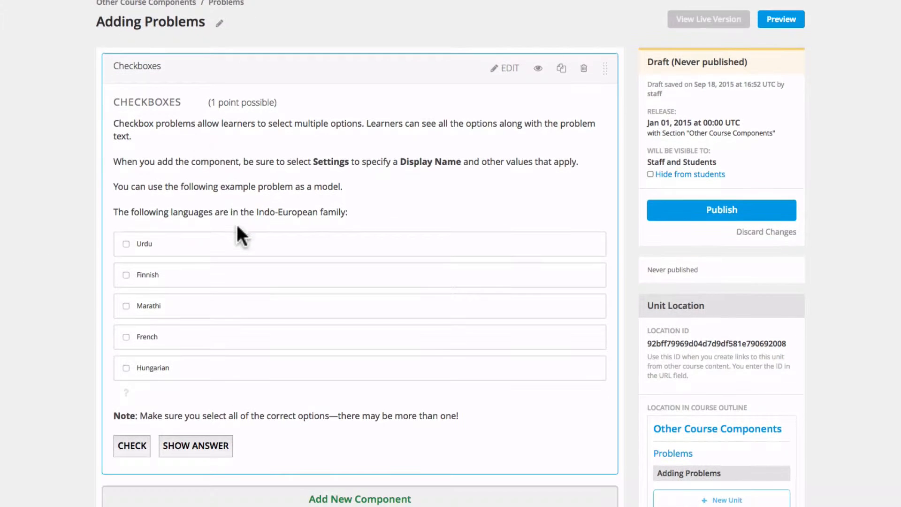
click(126, 243)
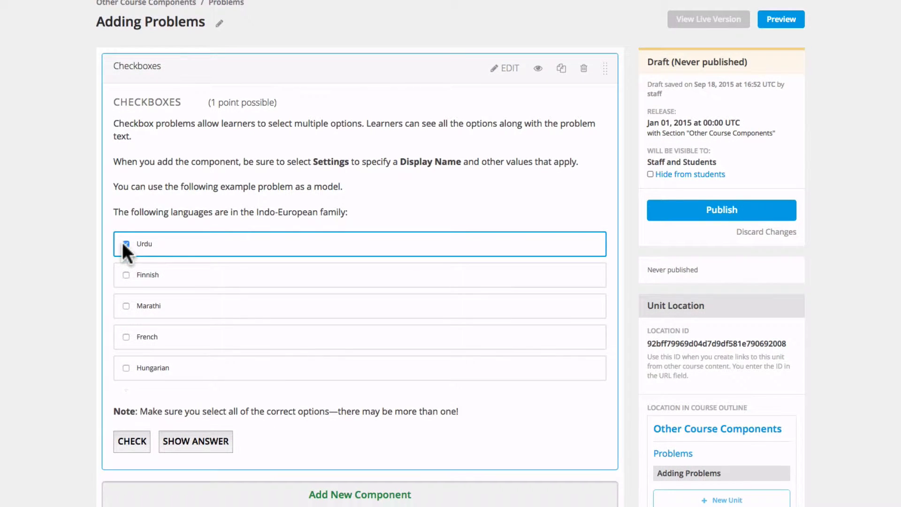
click(126, 275)
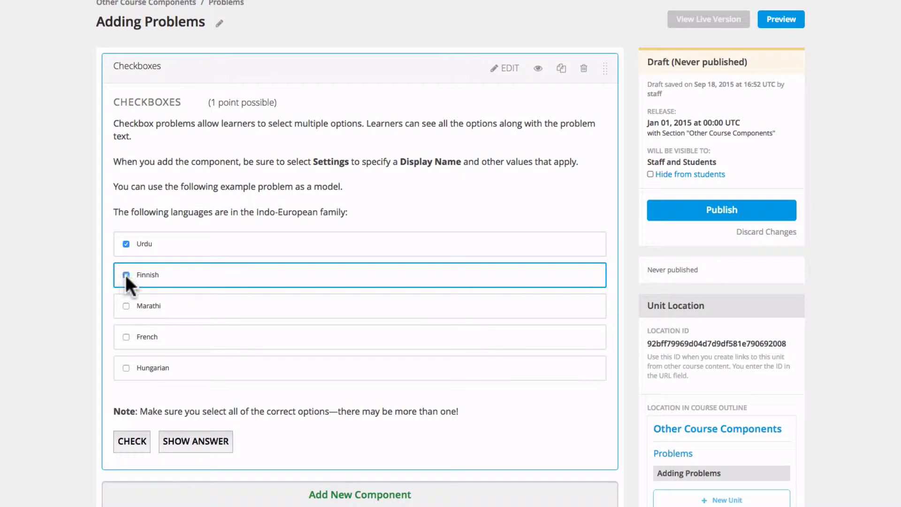
click(123, 445)
scroll(124, 396, down, 1)
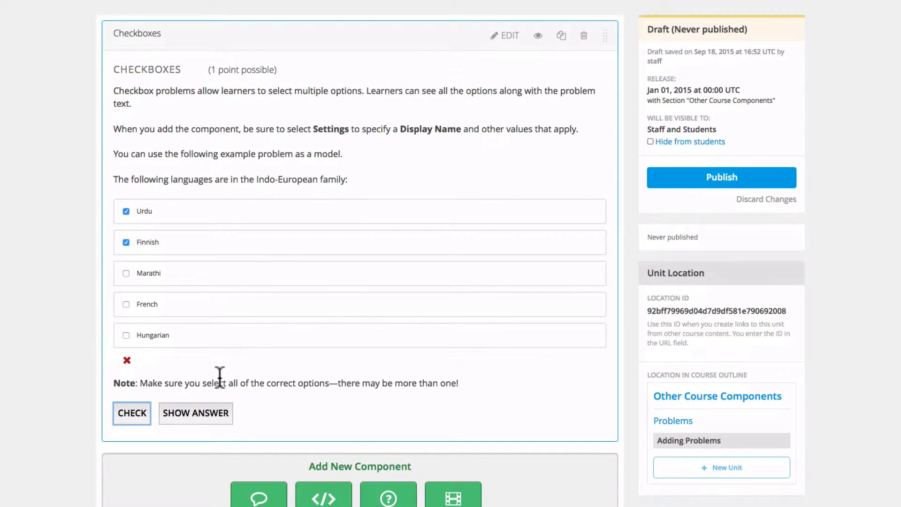
click(199, 413)
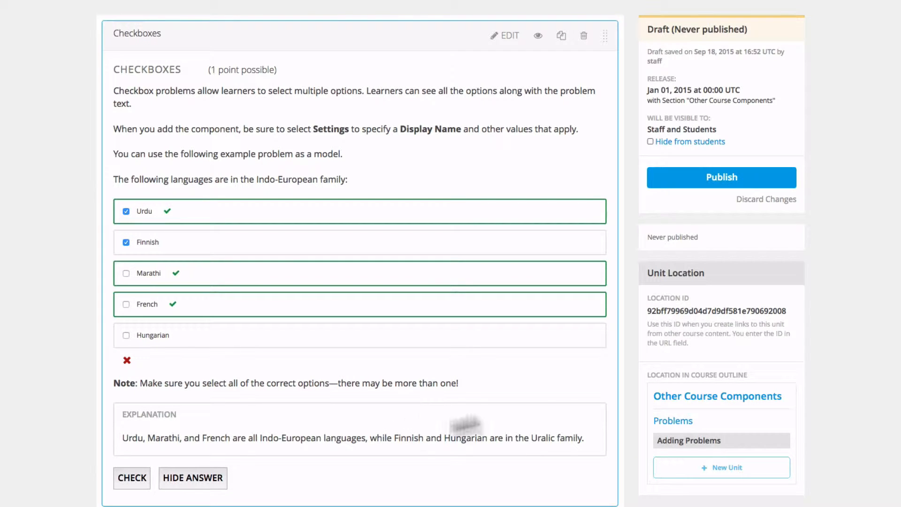
Open the Checkboxes problem for editing and delete the three introductory paragraphs and blank lines above the question
scroll(614, 357, up, 1)
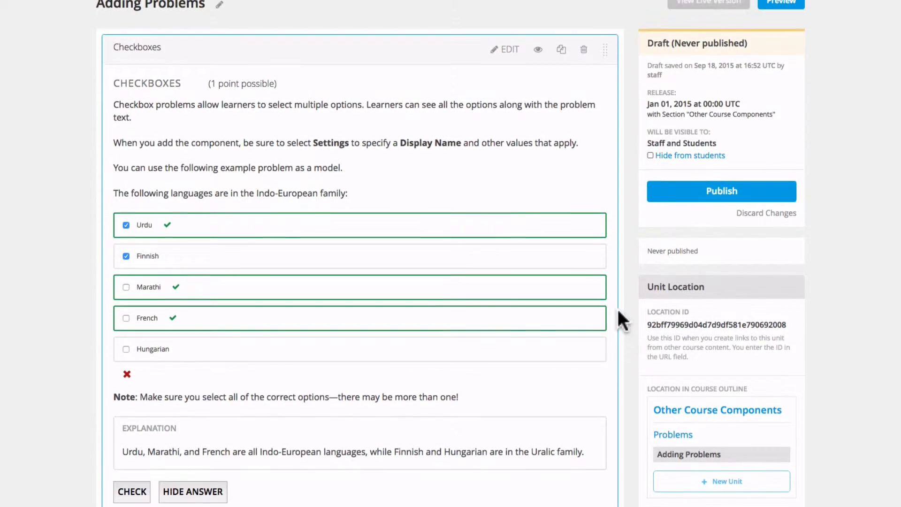
click(503, 51)
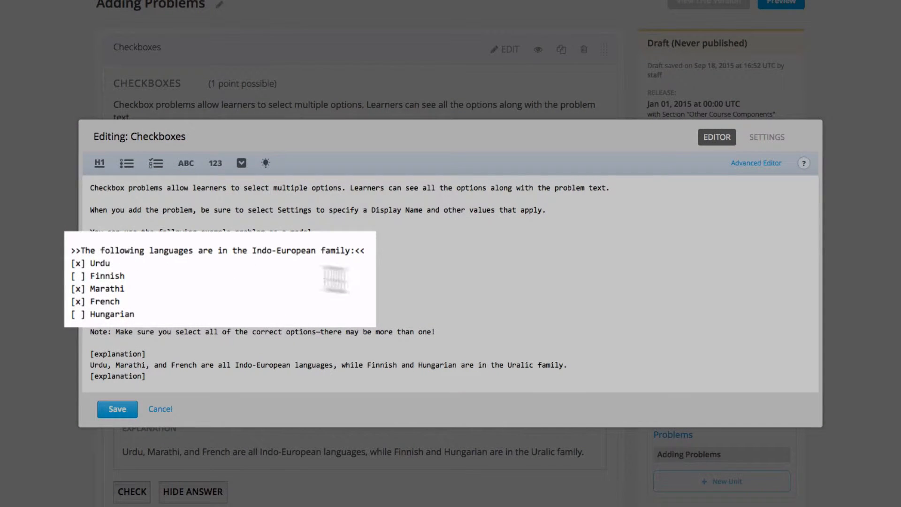
scroll(458, 280, down, 1)
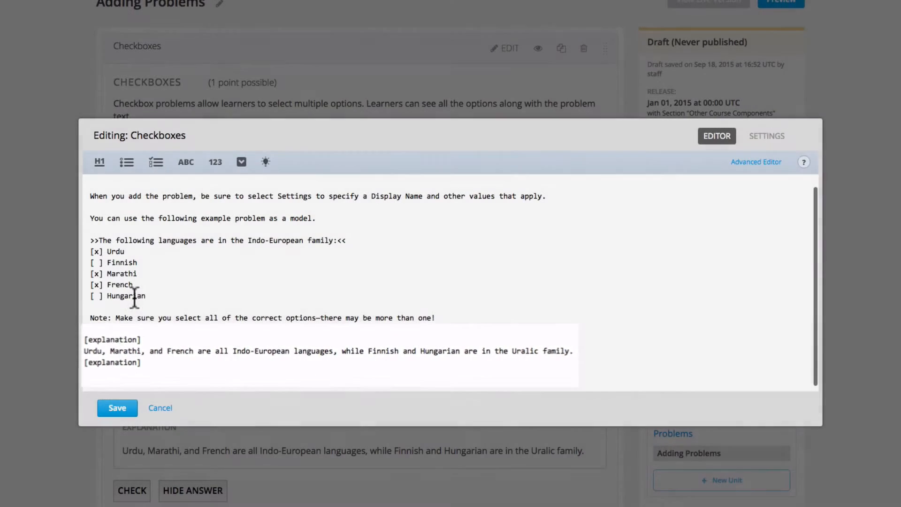
scroll(139, 296, up, 3)
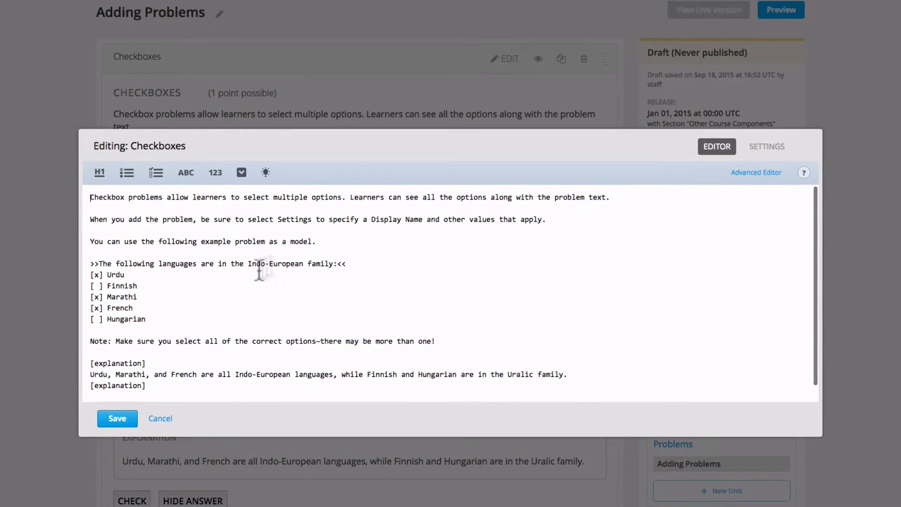
drag(331, 245, 2, 204)
key(BackSpace)
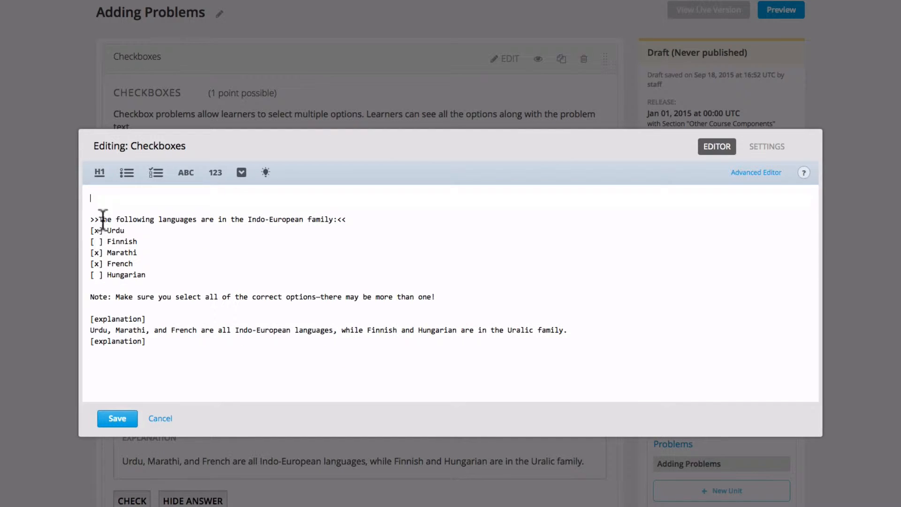
click(86, 218)
key(BackSpace)
key(BackSpace)
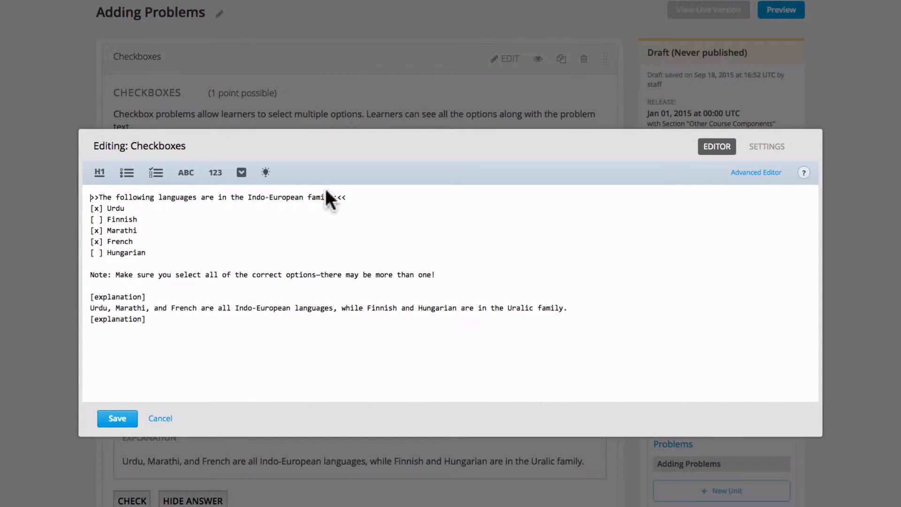
Replace the Indo-European languages question text with "What is my favorite color?"
drag(333, 197, 104, 198)
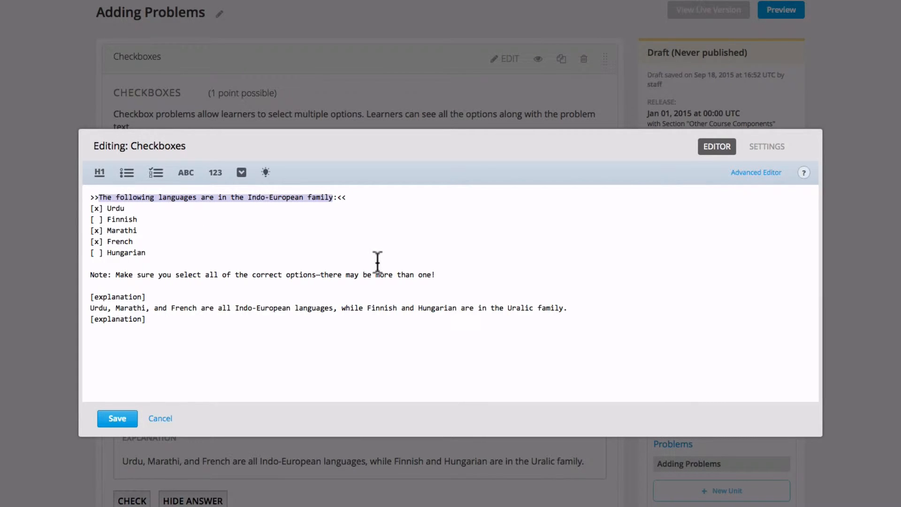
text(What is my f)
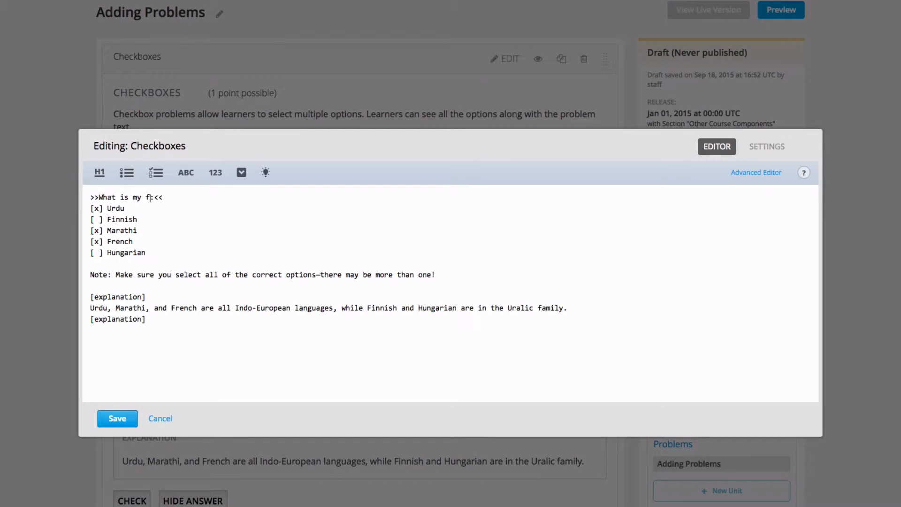
key(BackSpace)
Replace the answer options with Red, Yellow, Green, Blue and Orange, marking only Red, Yellow and Green as correct
double_click(109, 208)
double_click(127, 219)
text(Yellow)
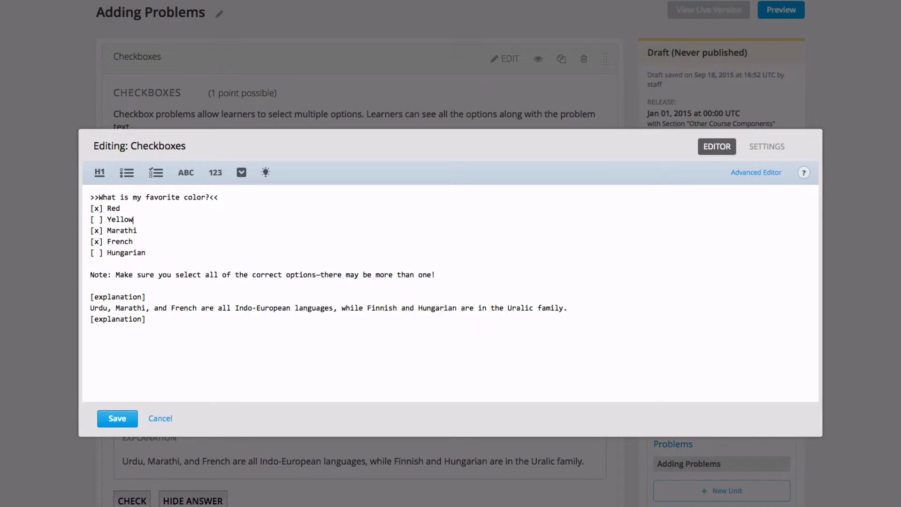
double_click(123, 230)
text(Green)
double_click(121, 241)
text(Blue)
double_click(124, 254)
text(Orange)
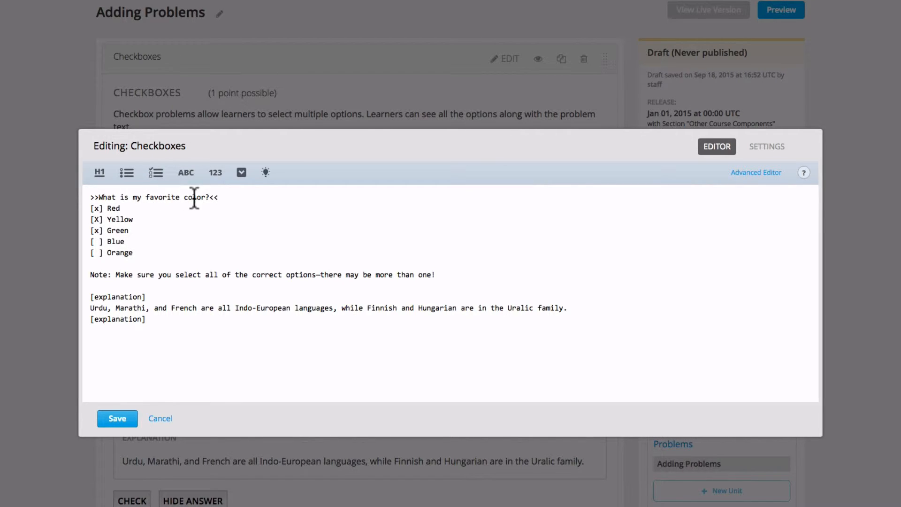
Reword the question as "Which are my favorite colors? (Check all that apply)"
drag(209, 198, 99, 201)
text(Which are my favorite colors? (Check all that apply))
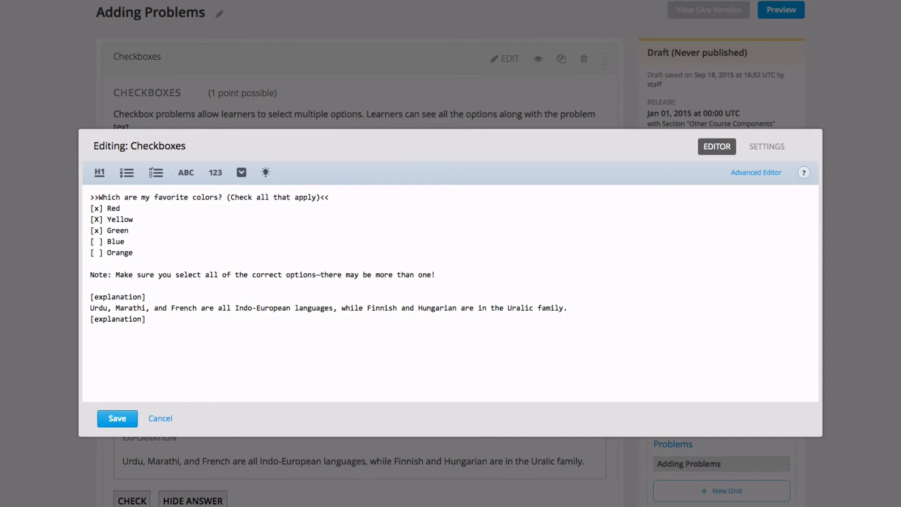
drag(435, 274, 50, 272)
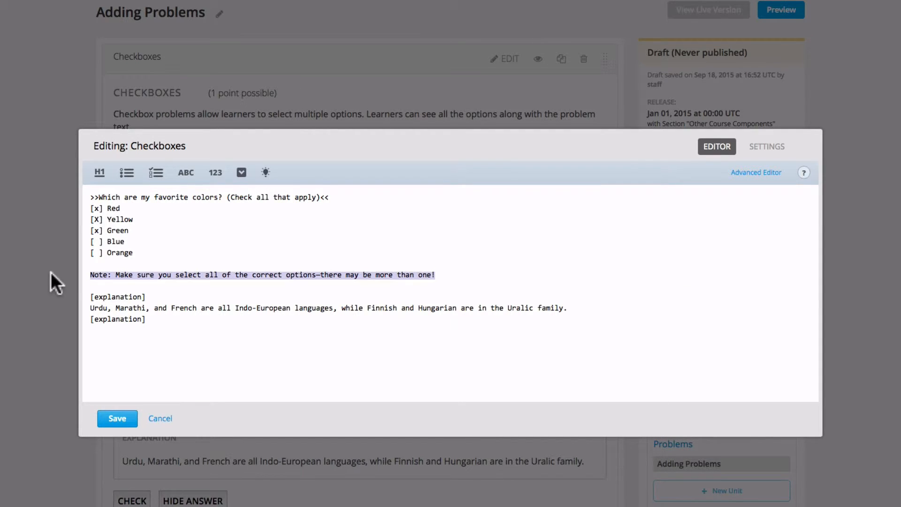
click(272, 281)
Replace the explanation text with "I like how vibrant these colors are!" and save the Checkboxes problem
drag(91, 308, 568, 308)
text(I)
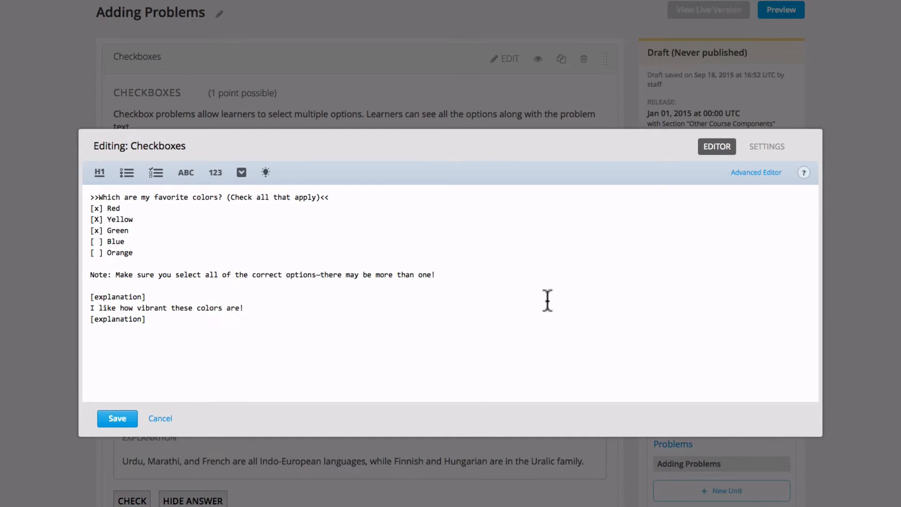
click(117, 419)
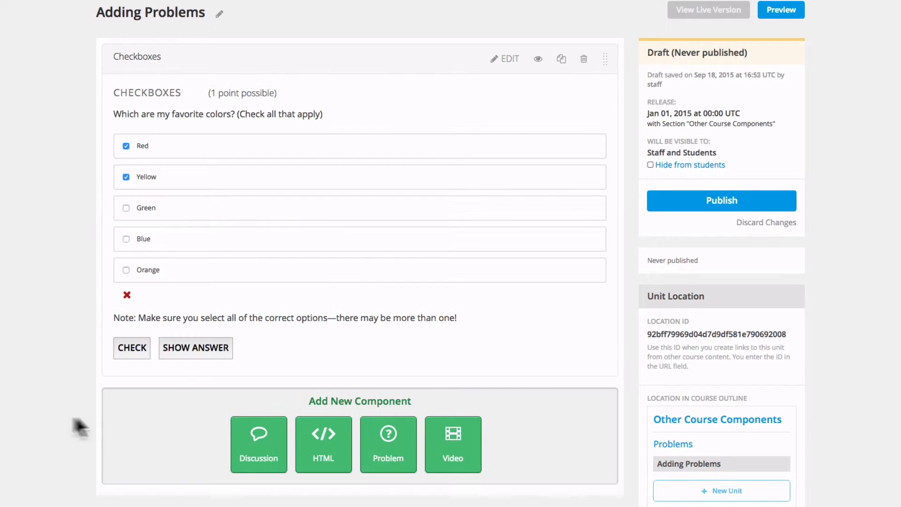
Add Green to the selected answers of the favorite colors problem, check it and show the answer
scroll(450, 254, up, 1)
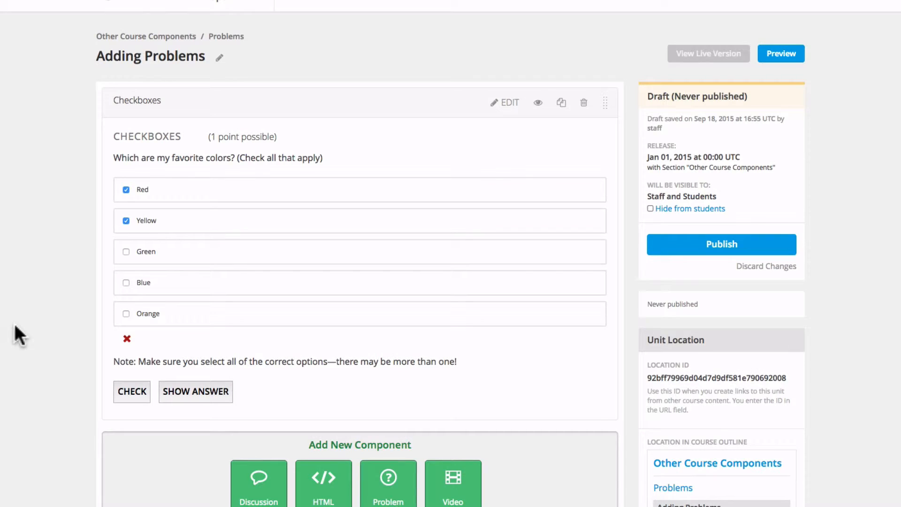
click(126, 251)
click(132, 392)
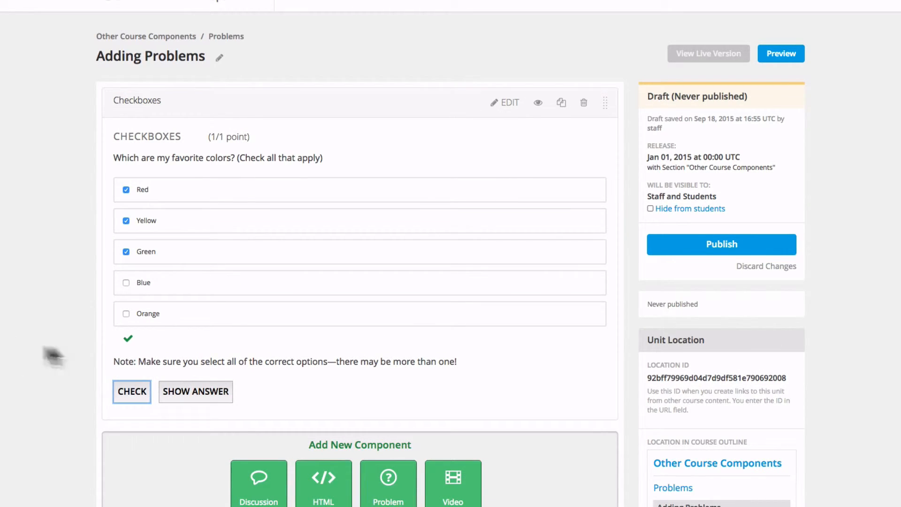
click(211, 391)
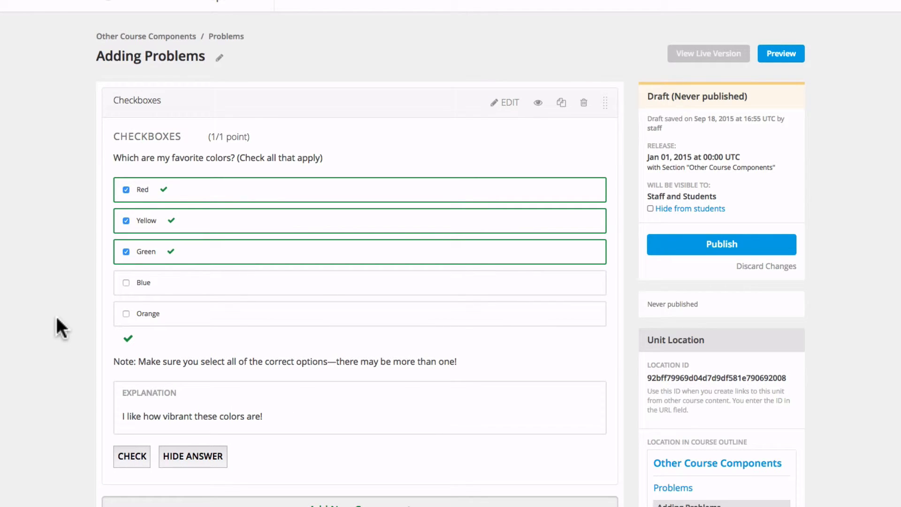
Add a Dropdown problem below the Checkboxes problem
scroll(55, 328, down, 3)
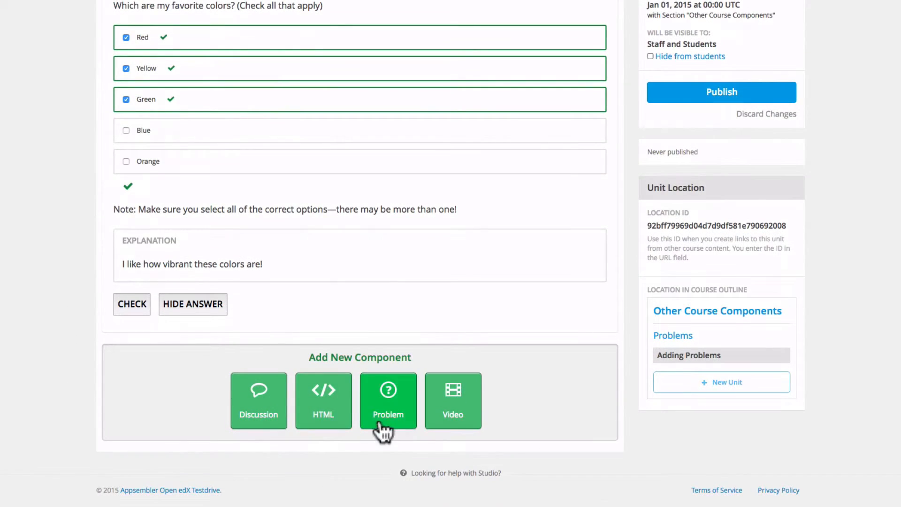
click(381, 423)
scroll(629, 446, down, 2)
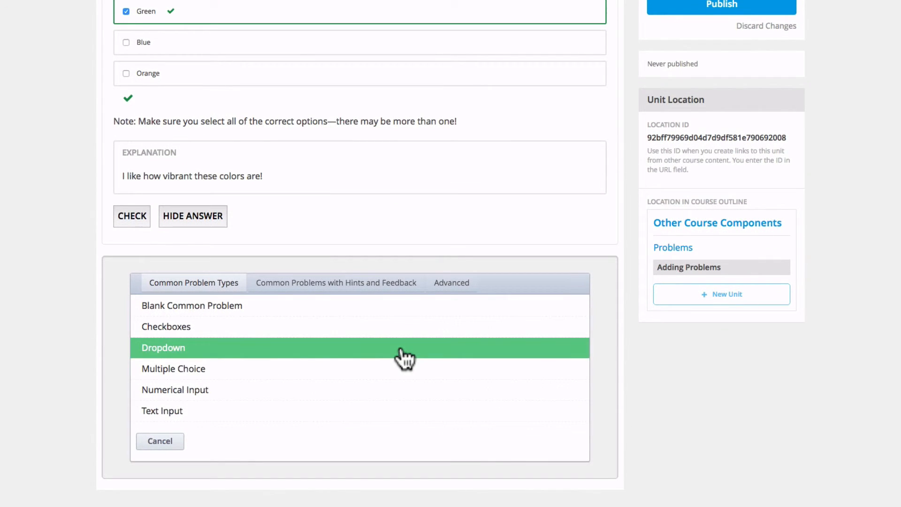
click(405, 358)
View the answer choices in the sample Dropdown problem without selecting one, and open the problem for editing
click(151, 401)
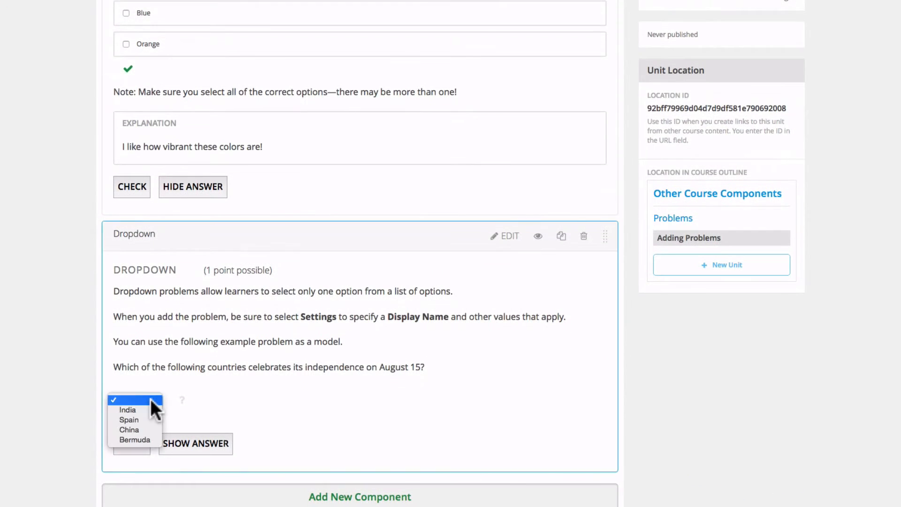
click(243, 394)
scroll(245, 388, down, 1)
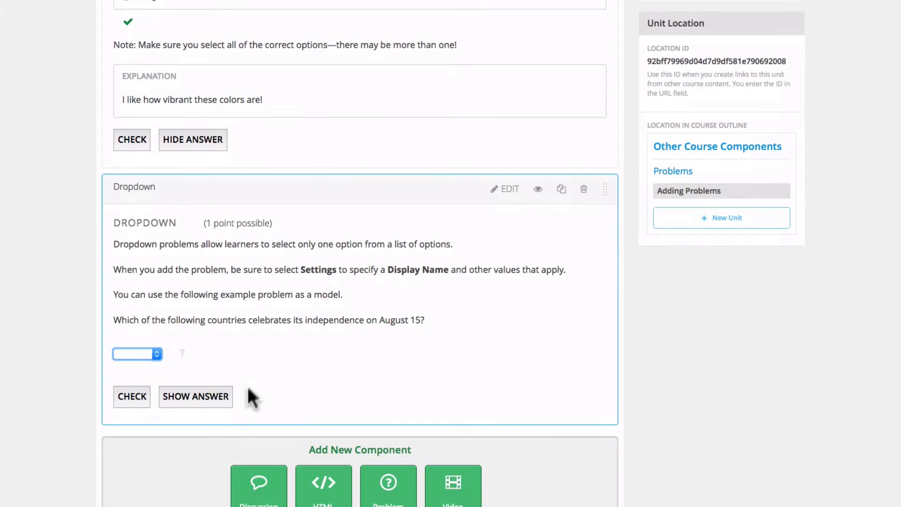
click(506, 189)
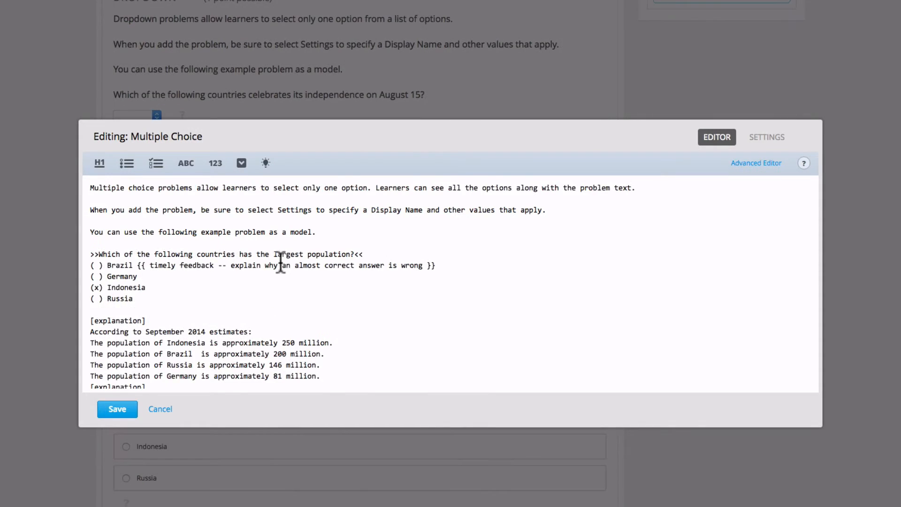
Examine how the question, answer options and explanation are written in the Multiple Choice problem's editor
scroll(270, 254, down, 1)
scroll(310, 258, up, 2)
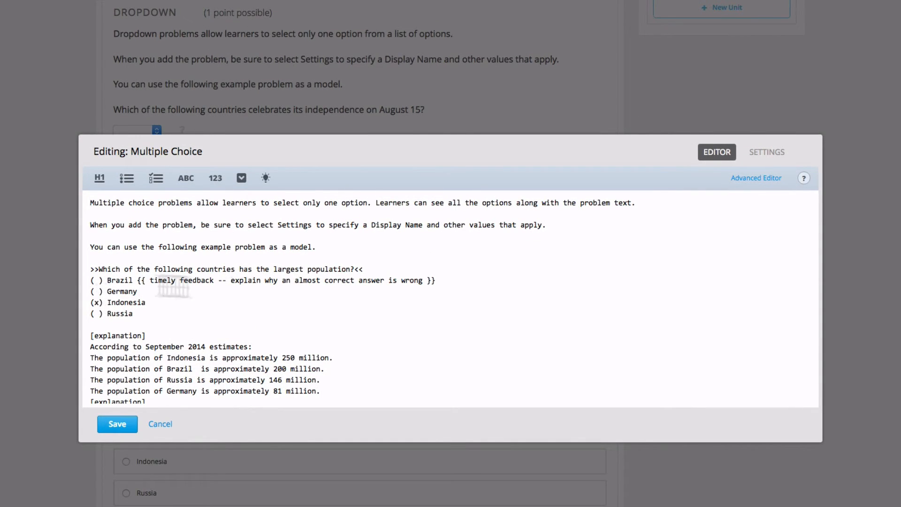
Open the Numerical Input problem and the Text Input problem in the editor to view their markup
scroll(343, 292, down, 4)
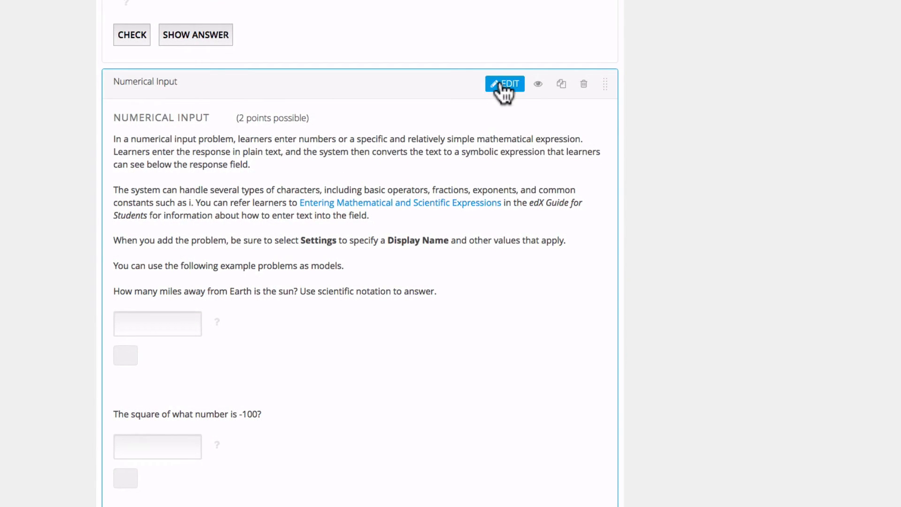
click(501, 82)
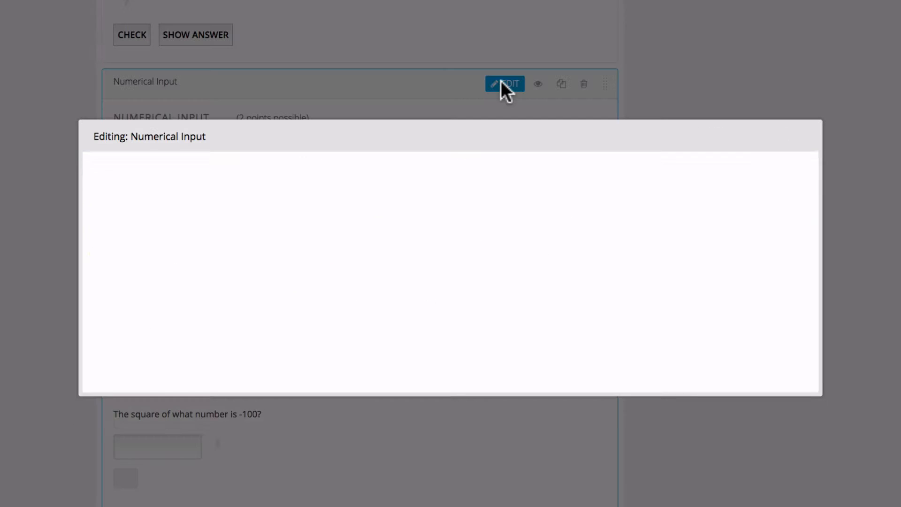
scroll(243, 284, down, 3)
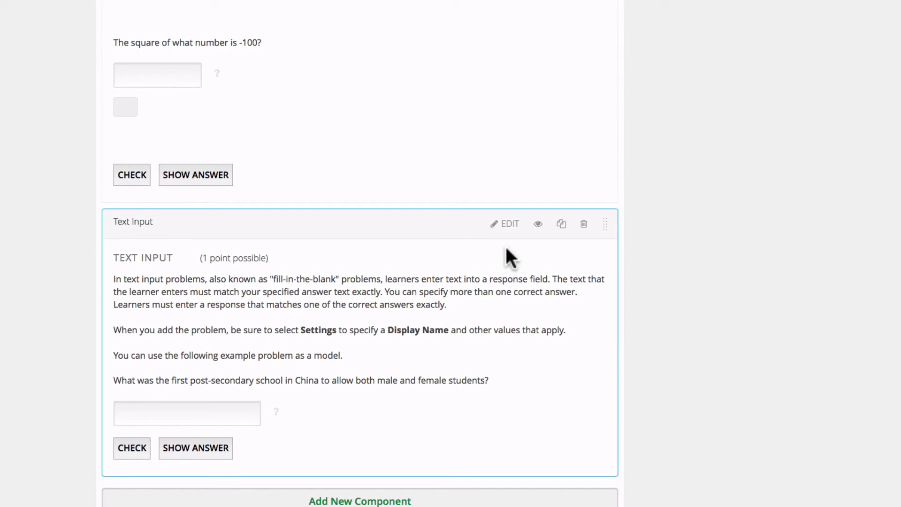
click(507, 224)
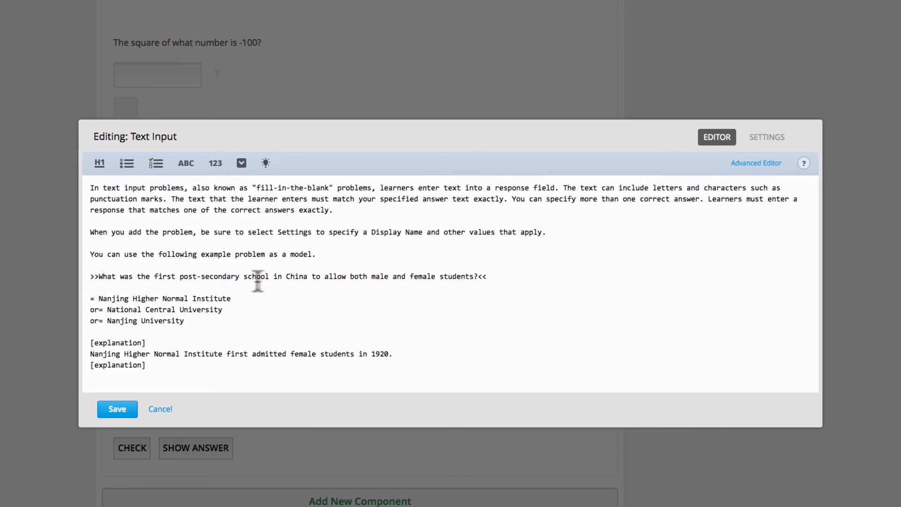